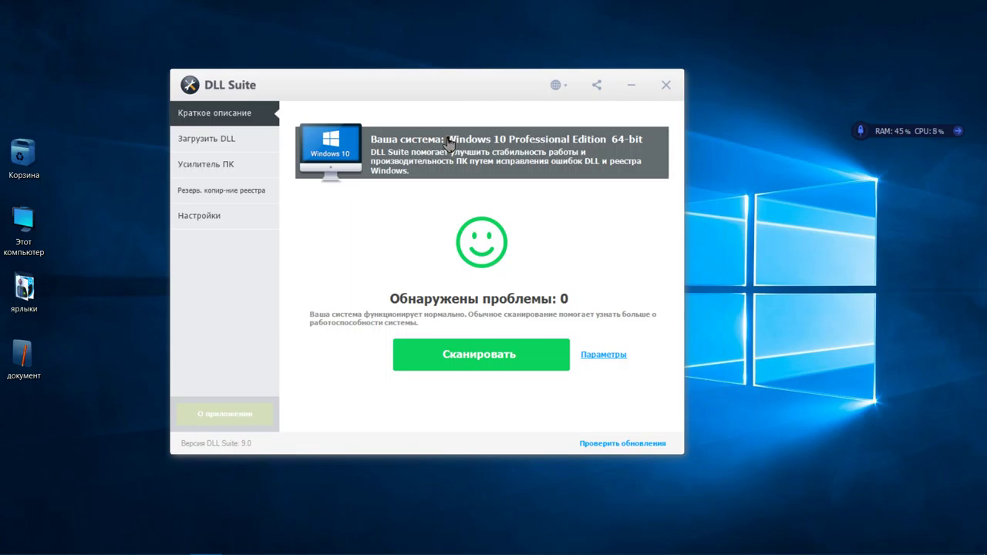
Open the репаки folder inside the программы folder on local disk F.
{"action": "left_click_drag", "start_coordinate": [450, 141], "coordinate": [449, 137]}
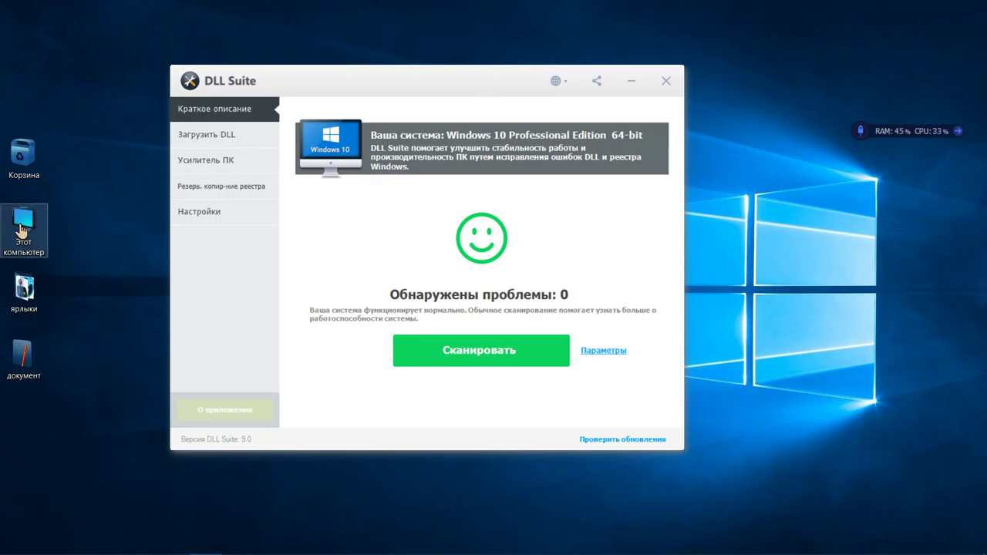
{"action": "double_click", "coordinate": [21, 231]}
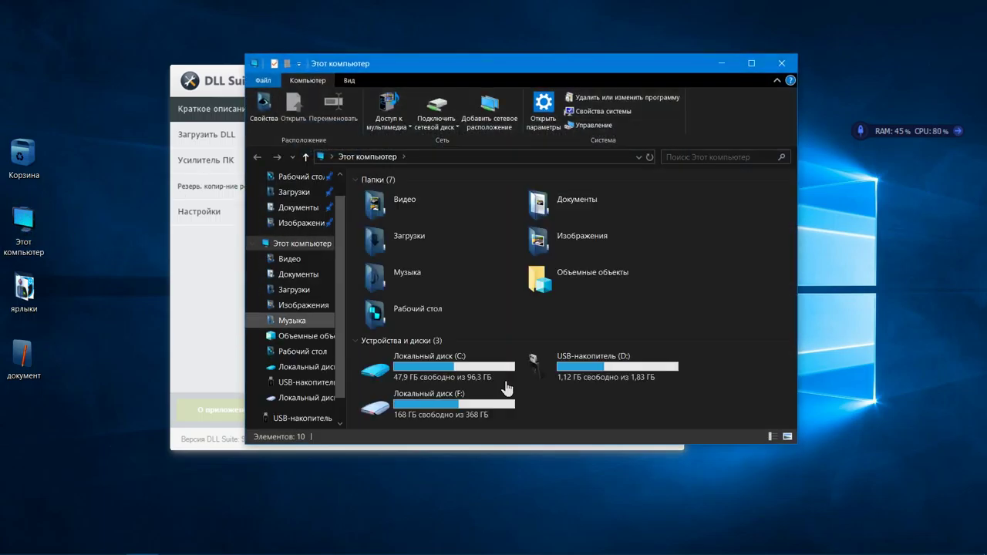
{"action": "double_click", "coordinate": [502, 405]}
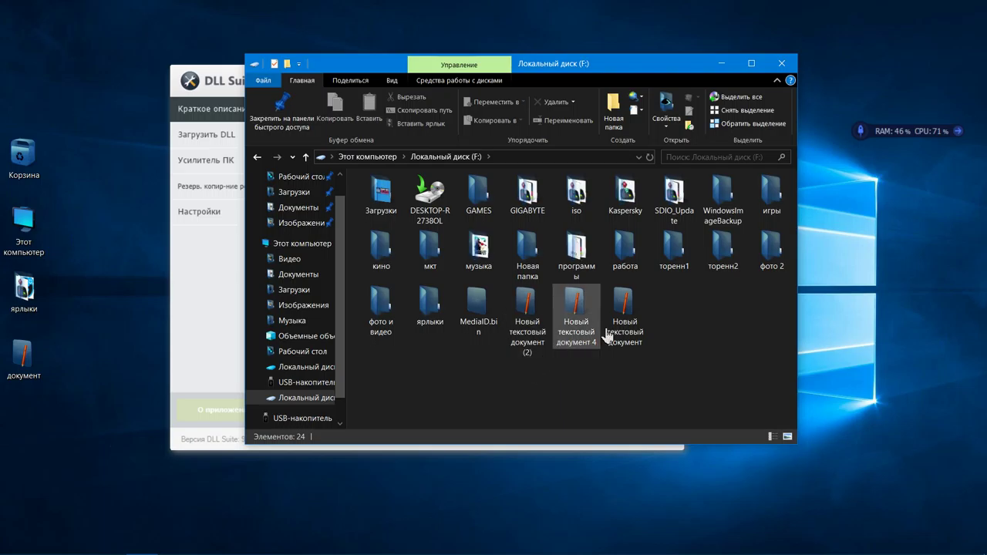
{"action": "left_click", "coordinate": [579, 266]}
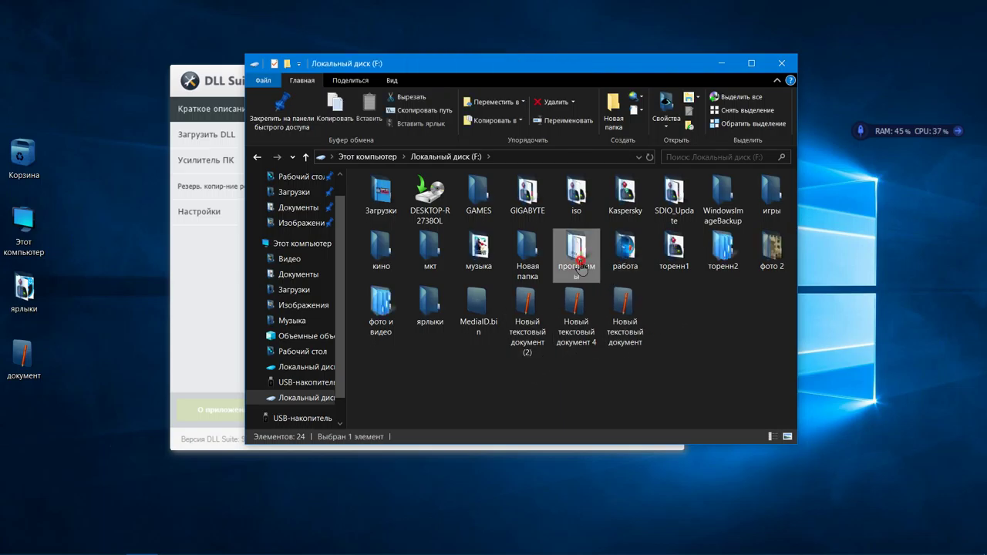
{"action": "double_click", "coordinate": [580, 266]}
{"action": "left_click", "coordinate": [580, 268]}
{"action": "double_click", "coordinate": [580, 268]}
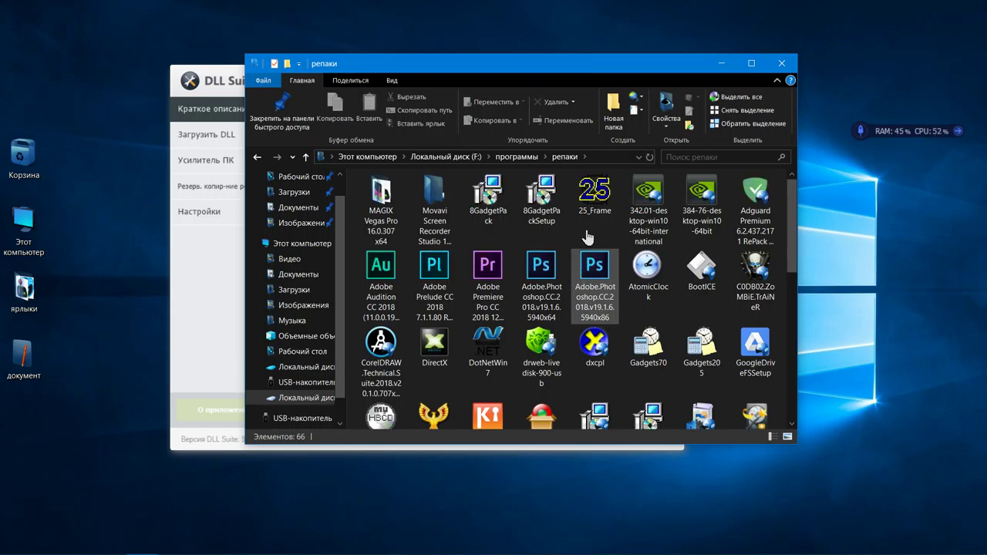
Look through the program installers in the репаки folder, including деректр 9, and close the folder window.
{"action": "scroll", "coordinate": [641, 232], "scroll_direction": "down", "scroll_amount": 5}
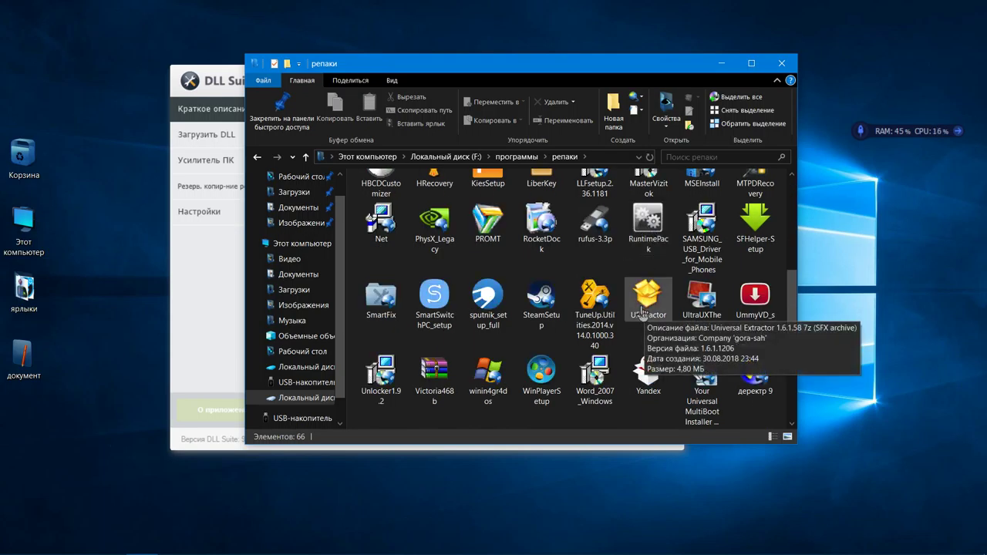
{"action": "scroll", "coordinate": [642, 311], "scroll_direction": "up", "scroll_amount": 2}
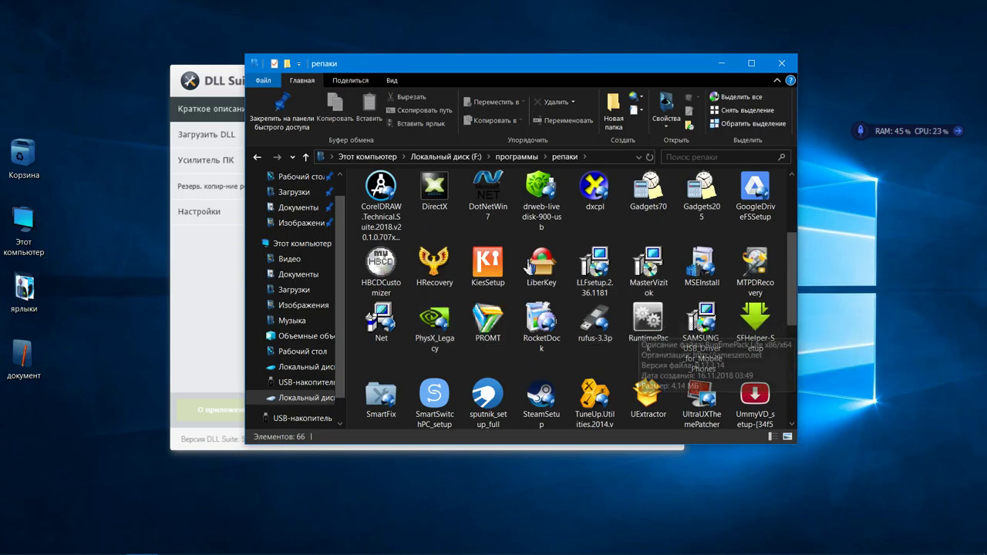
{"action": "left_click", "coordinate": [432, 193]}
{"action": "scroll", "coordinate": [433, 194], "scroll_direction": "down", "scroll_amount": 2}
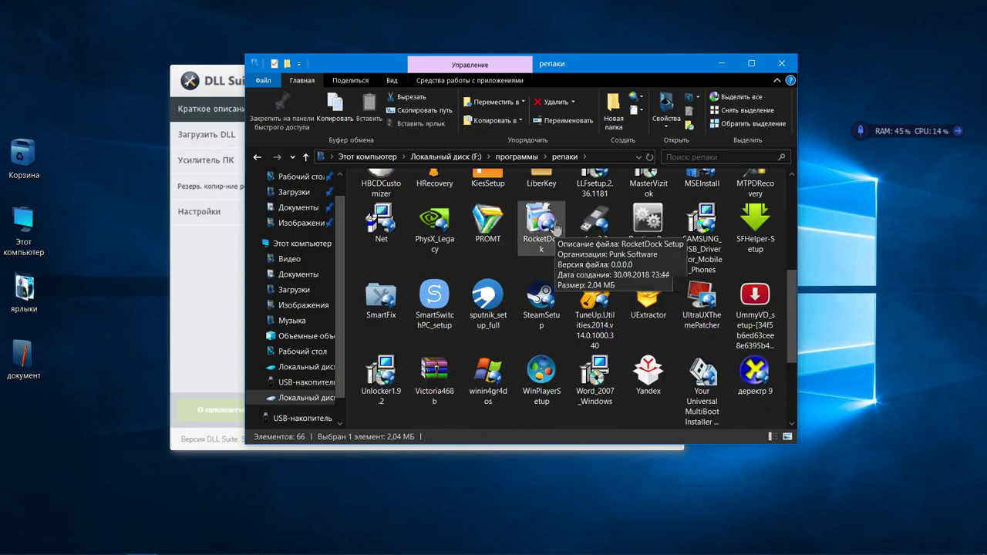
{"action": "left_click", "coordinate": [762, 390]}
{"action": "scroll", "coordinate": [765, 393], "scroll_direction": "up", "scroll_amount": 4}
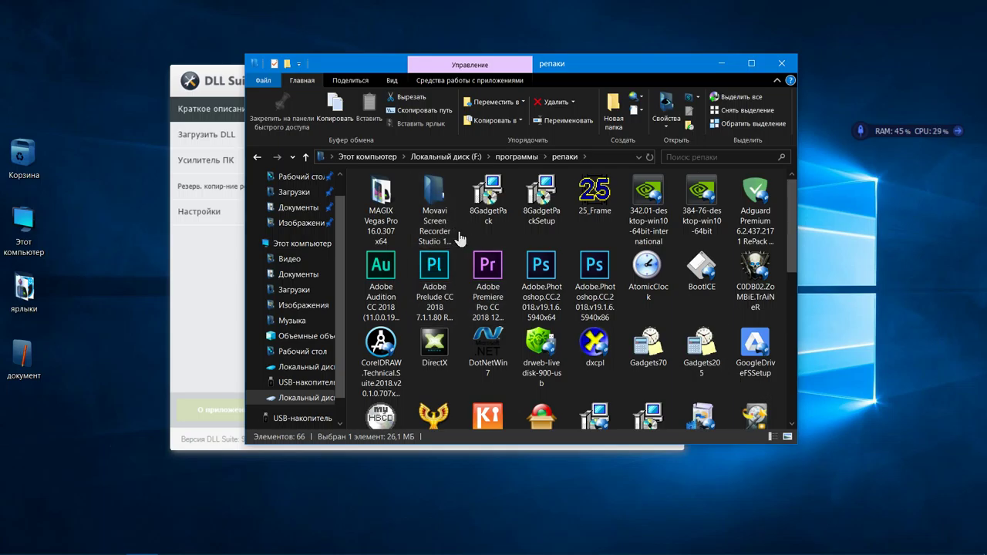
{"action": "scroll", "coordinate": [721, 389], "scroll_direction": "down", "scroll_amount": 3}
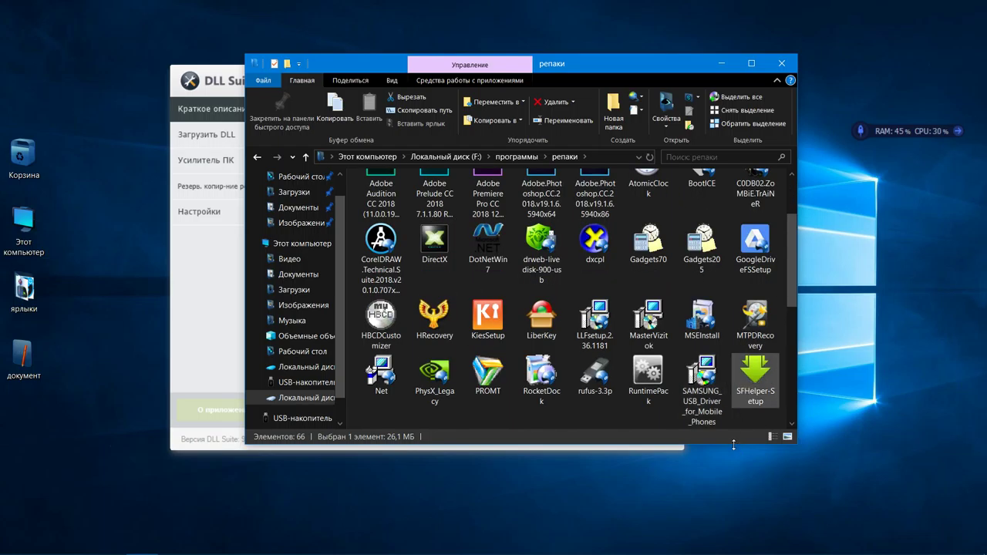
{"action": "scroll", "coordinate": [733, 432], "scroll_direction": "down", "scroll_amount": 10}
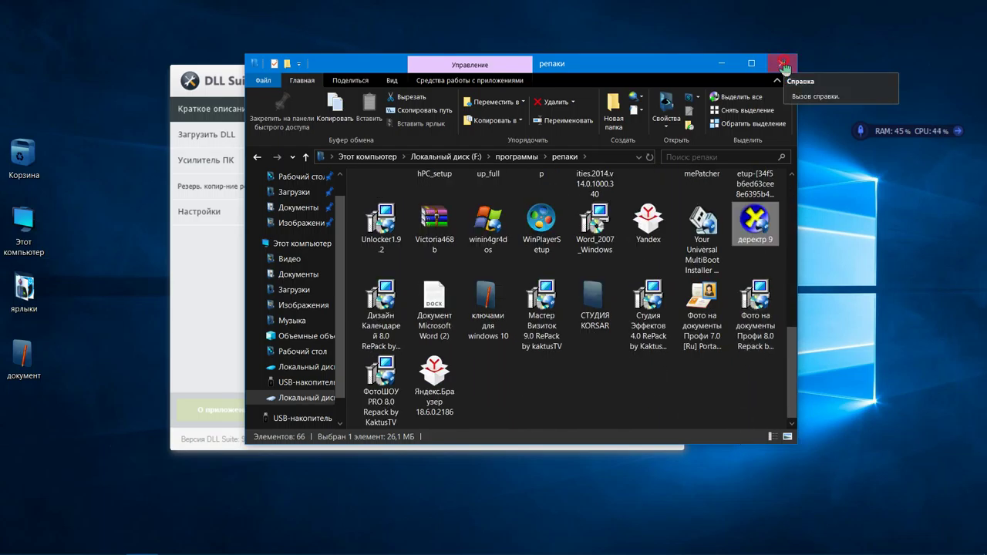
{"action": "left_click", "coordinate": [782, 64]}
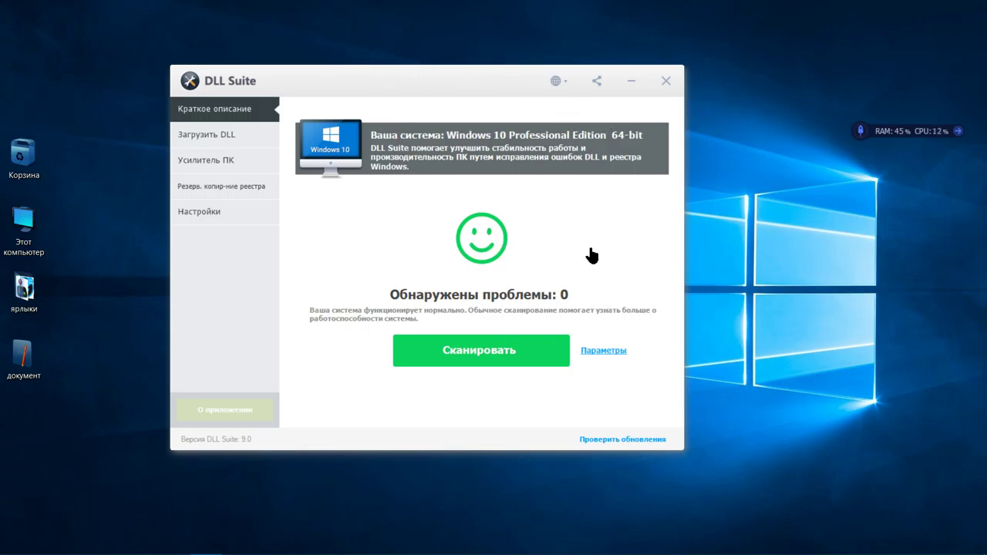
Try a DLL search with a blank file name and accept Windows 10 Professional Edition 64-bit as the system type.
{"action": "left_click", "coordinate": [215, 136]}
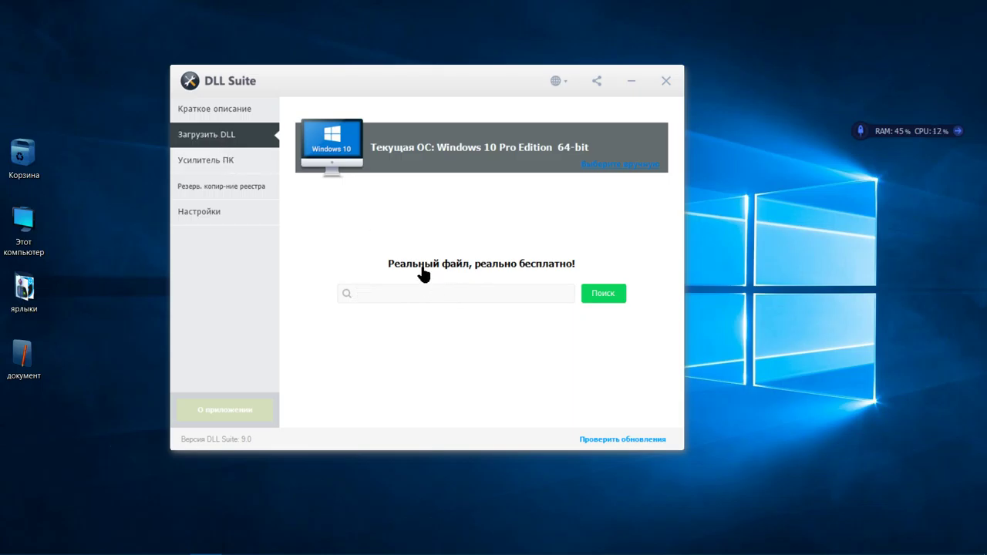
{"action": "left_click", "coordinate": [600, 297]}
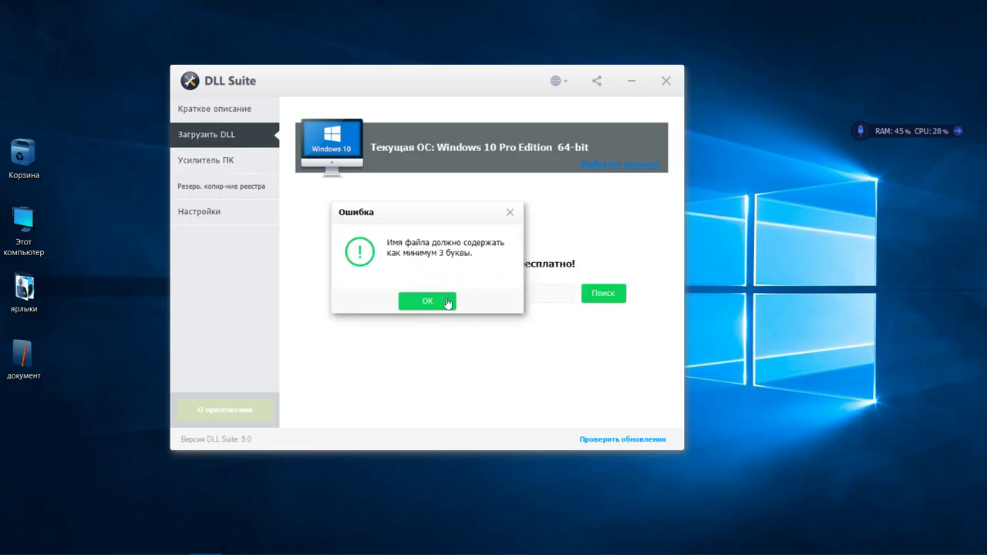
{"action": "left_click", "coordinate": [448, 301]}
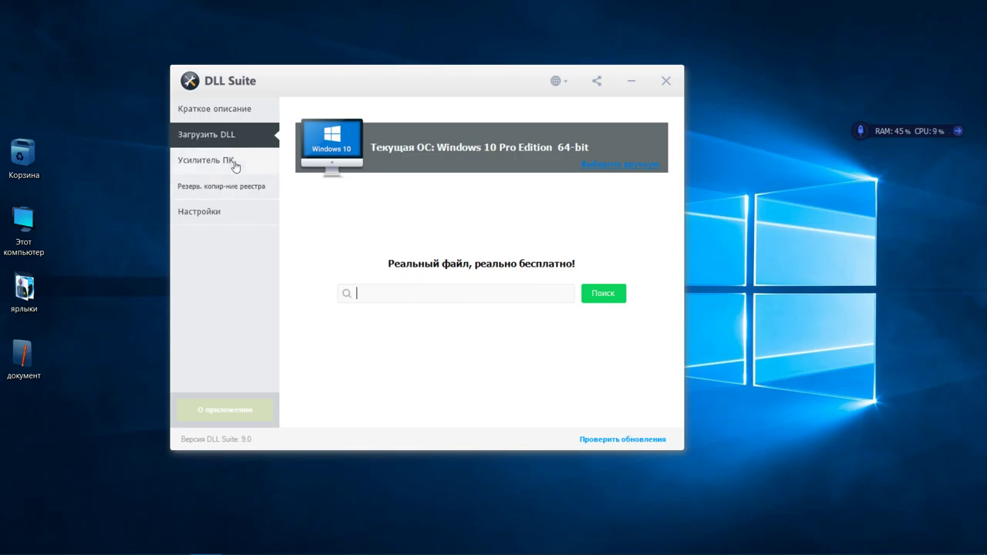
{"action": "left_click", "coordinate": [634, 164]}
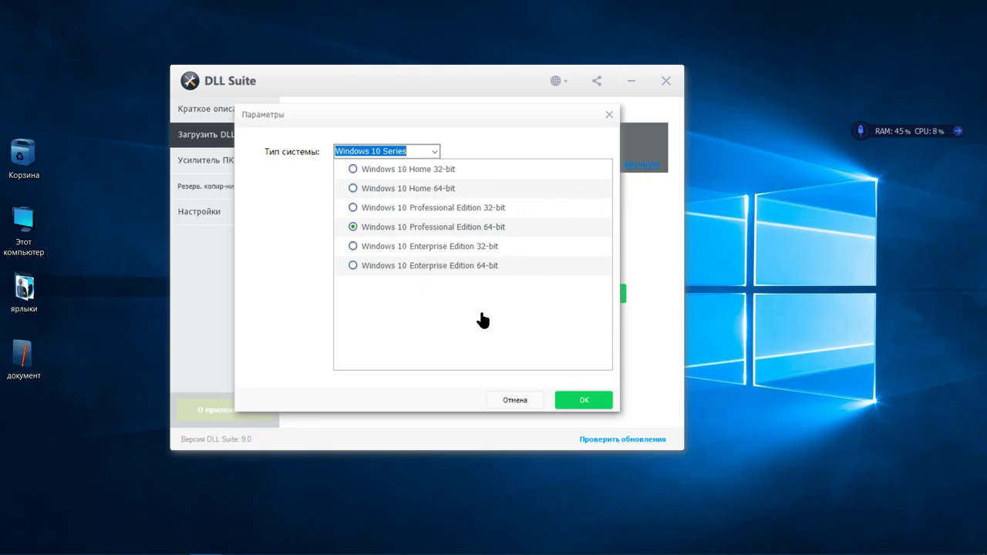
{"action": "left_click", "coordinate": [582, 399]}
Open the PC booster's registry optimizer, decline its analysis, and view the programs in the startup manager.
{"action": "left_click", "coordinate": [229, 161]}
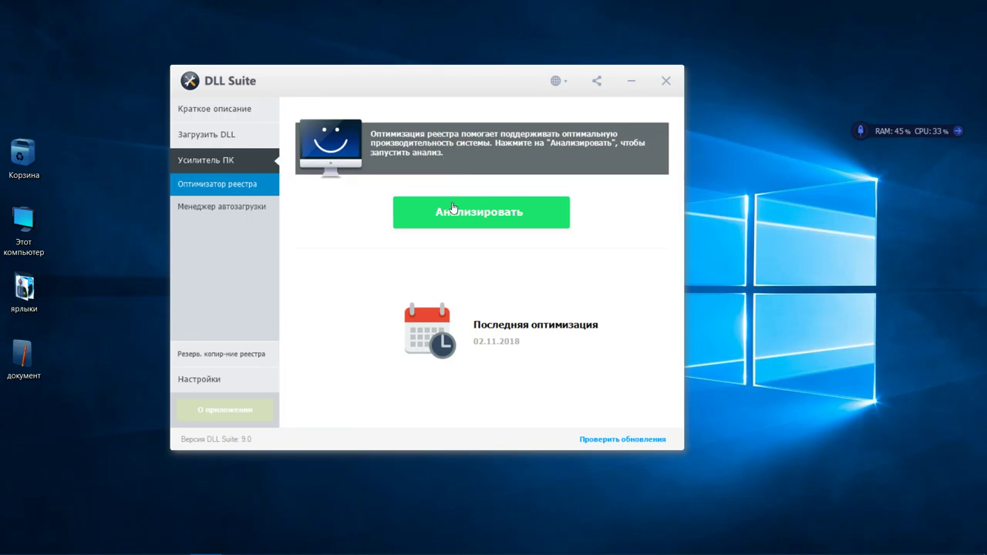
{"action": "left_click", "coordinate": [494, 216]}
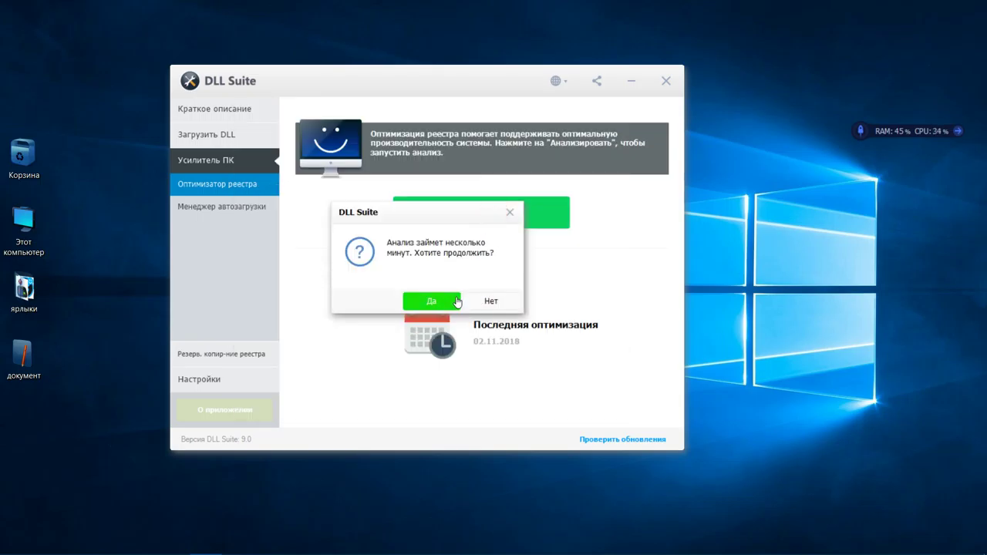
{"action": "left_click", "coordinate": [479, 300]}
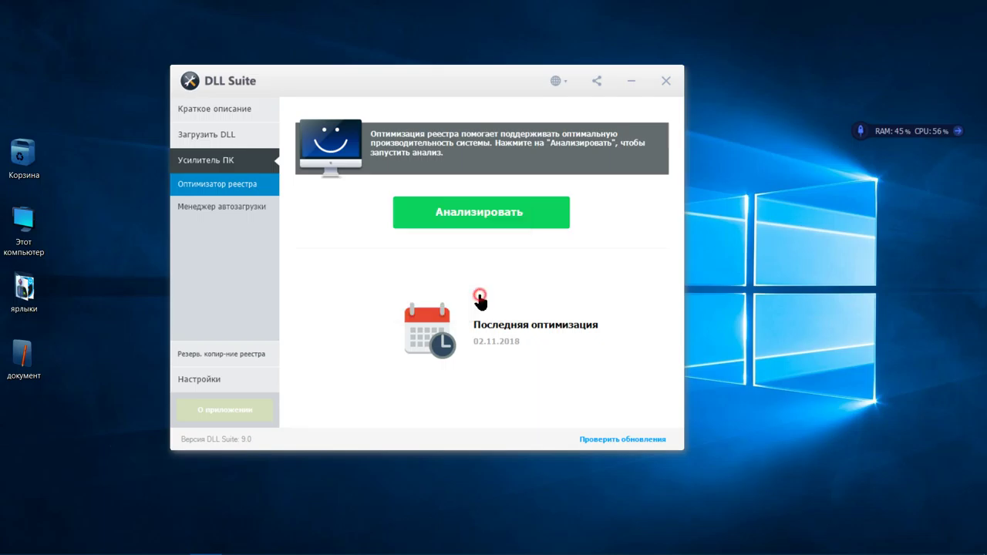
{"action": "left_click", "coordinate": [257, 210]}
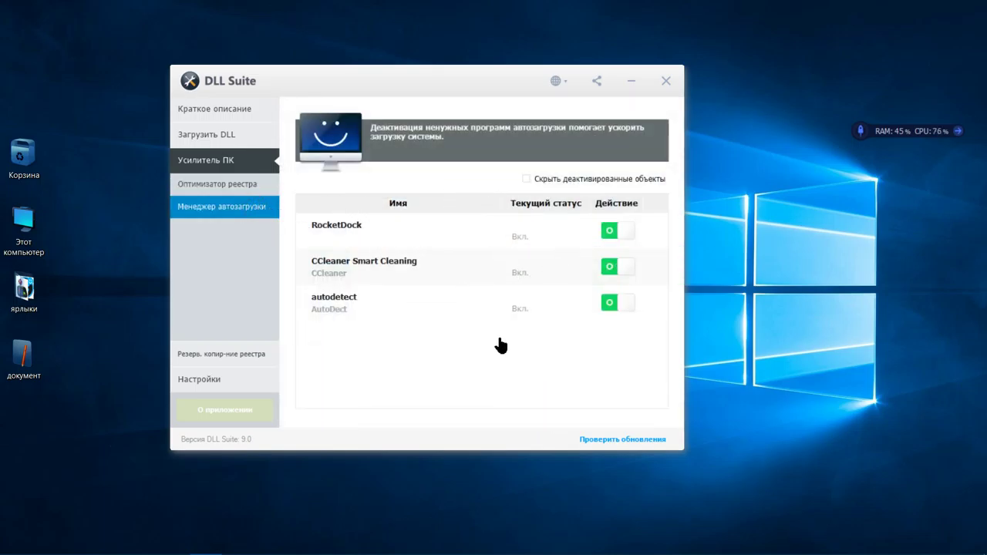
Examine the general settings and the program's version information, closing the information window.
{"action": "left_click", "coordinate": [231, 378]}
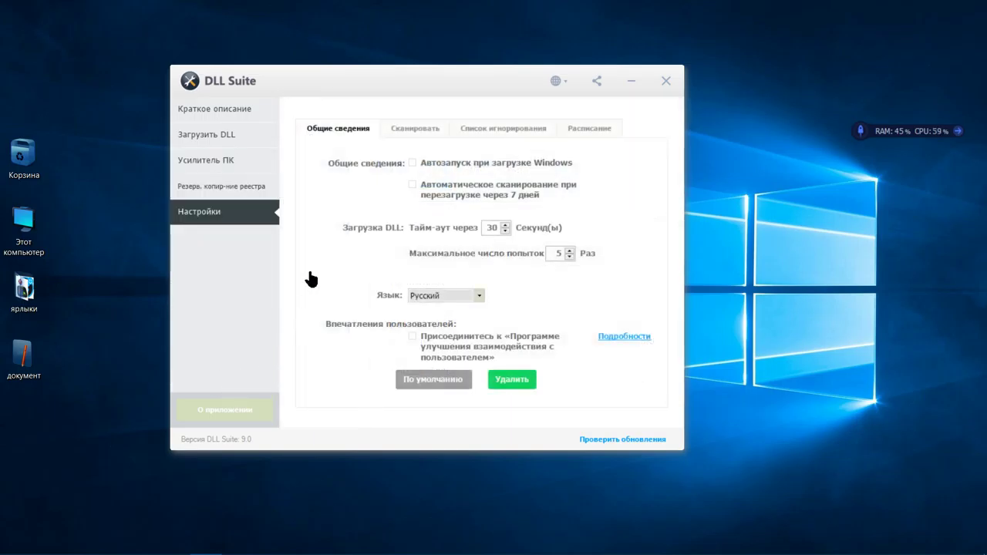
{"action": "left_click", "coordinate": [241, 411]}
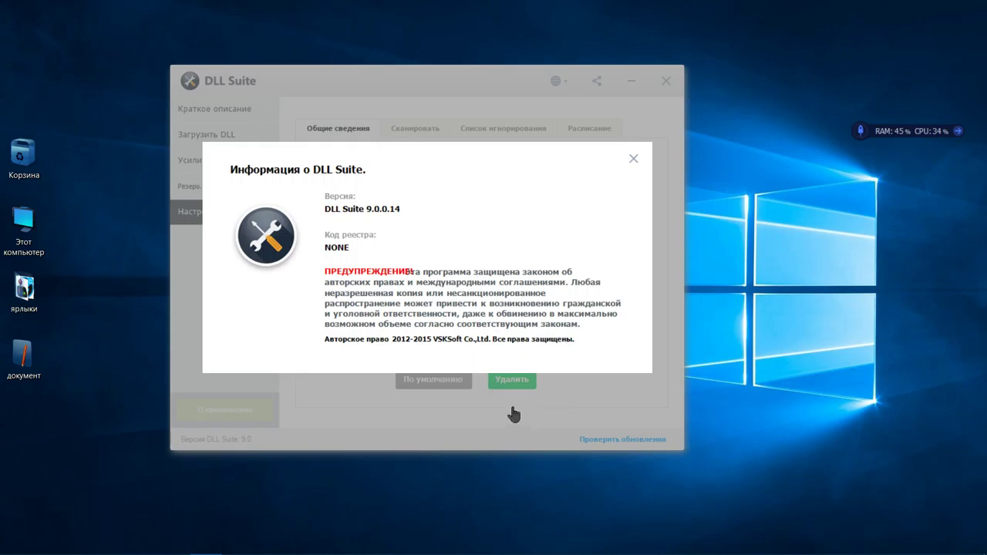
{"action": "left_click", "coordinate": [634, 160]}
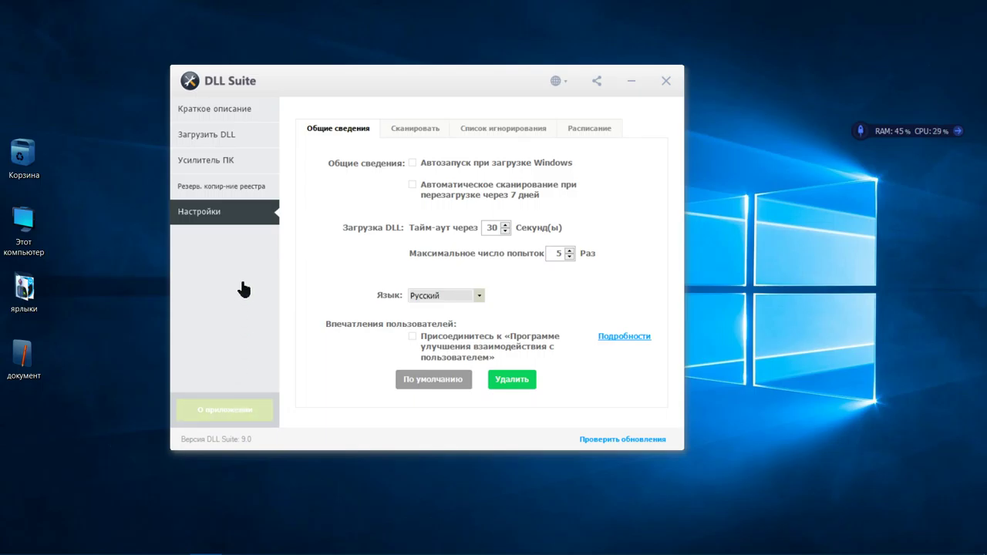
Return to the system overview and scan the computer for problems.
{"action": "left_click", "coordinate": [245, 114]}
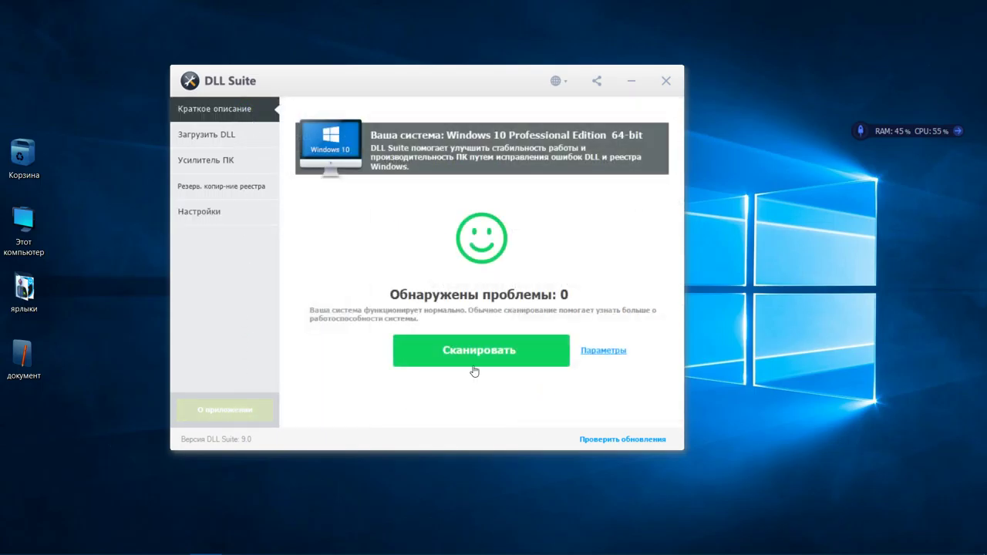
{"action": "left_click", "coordinate": [476, 360]}
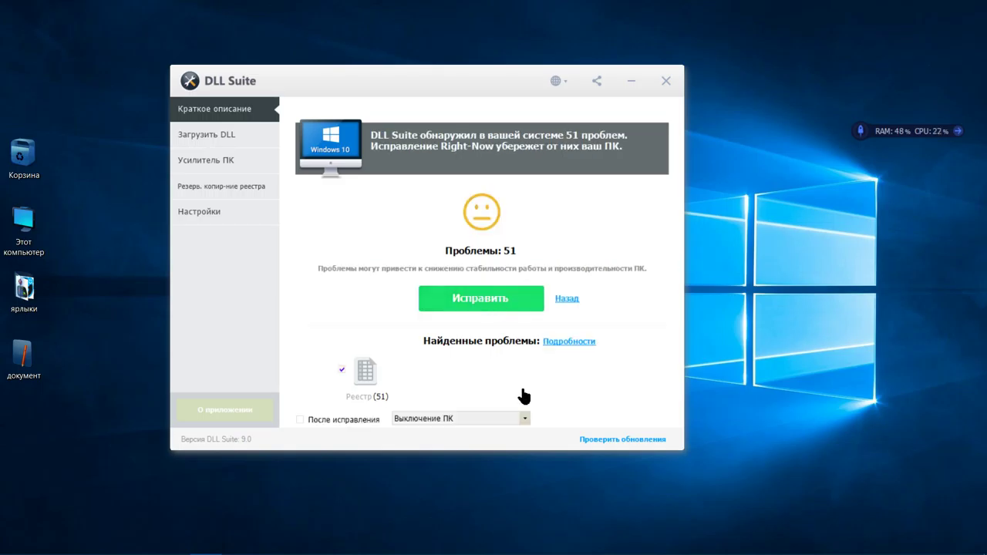
Fix the detected registry problems, leaving the option to shut down the PC after repair disabled.
{"action": "left_click", "coordinate": [526, 418]}
{"action": "left_click", "coordinate": [526, 418]}
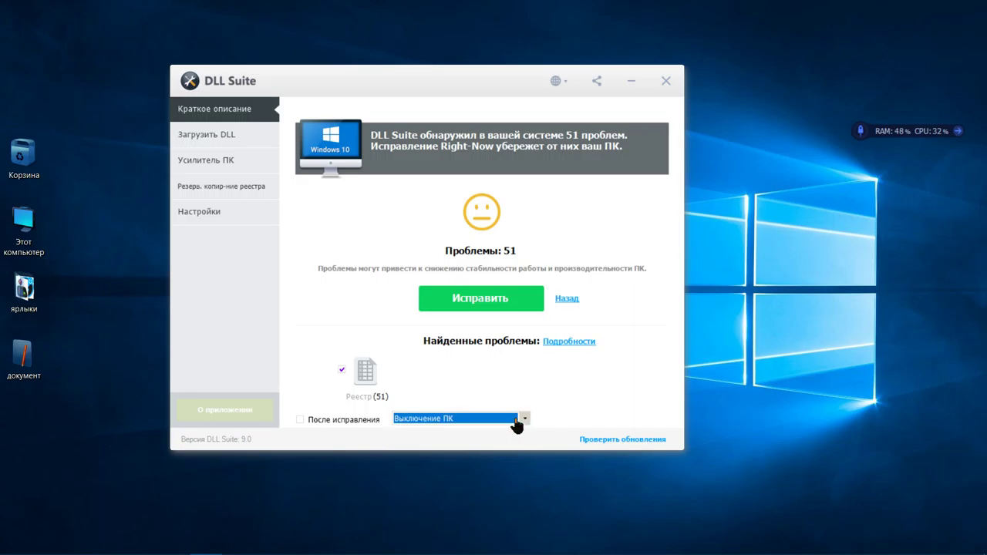
{"action": "left_click", "coordinate": [301, 420]}
{"action": "left_click", "coordinate": [301, 419]}
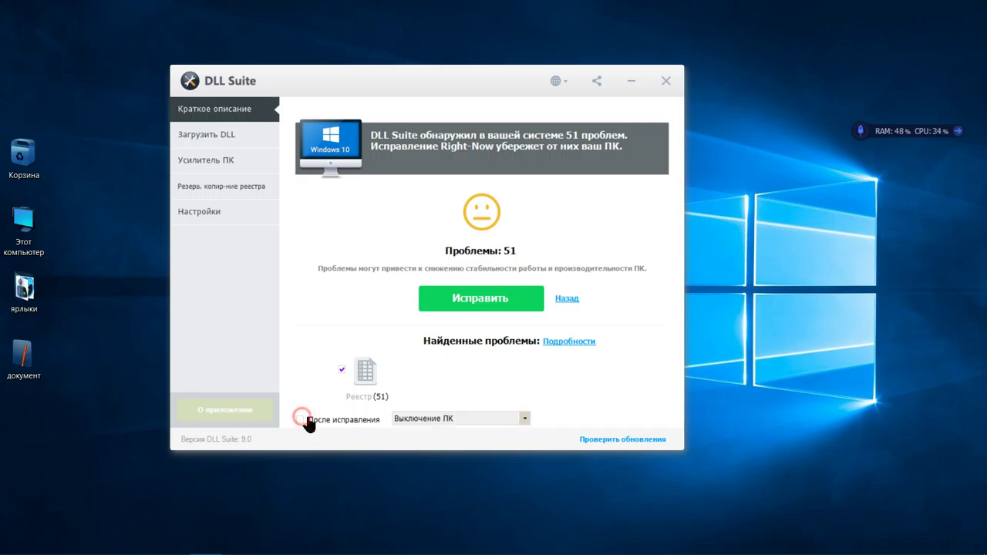
{"action": "left_click", "coordinate": [503, 299]}
{"action": "left_click", "coordinate": [477, 324]}
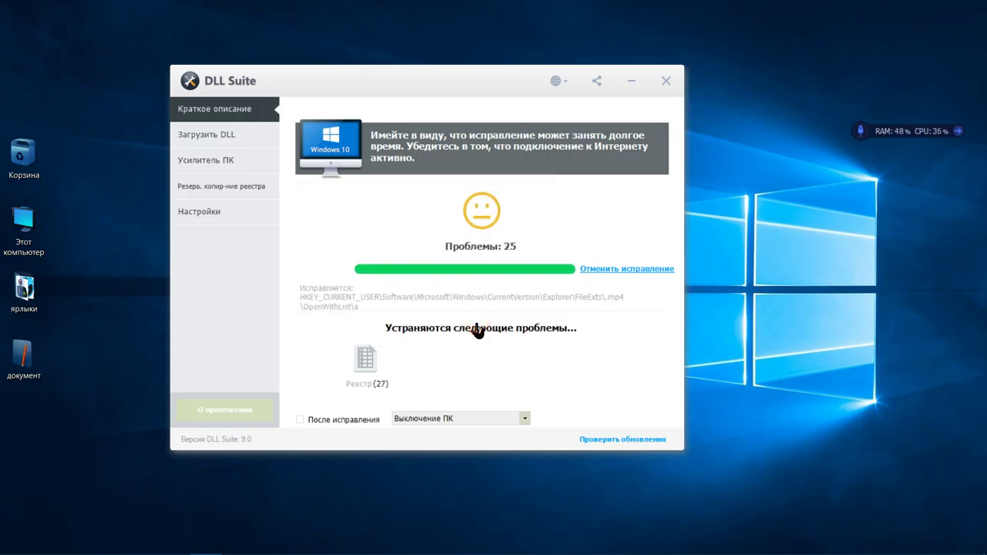